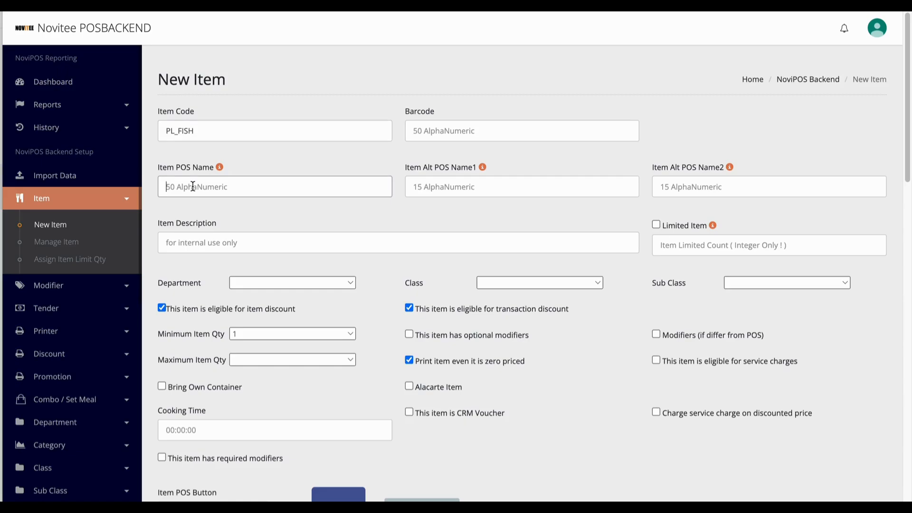
Enter Baked Fish as the item's POS name and assign it to the FOOD / Food department.
type("Baked Fish")
scroll(228, 186, "down", 1)
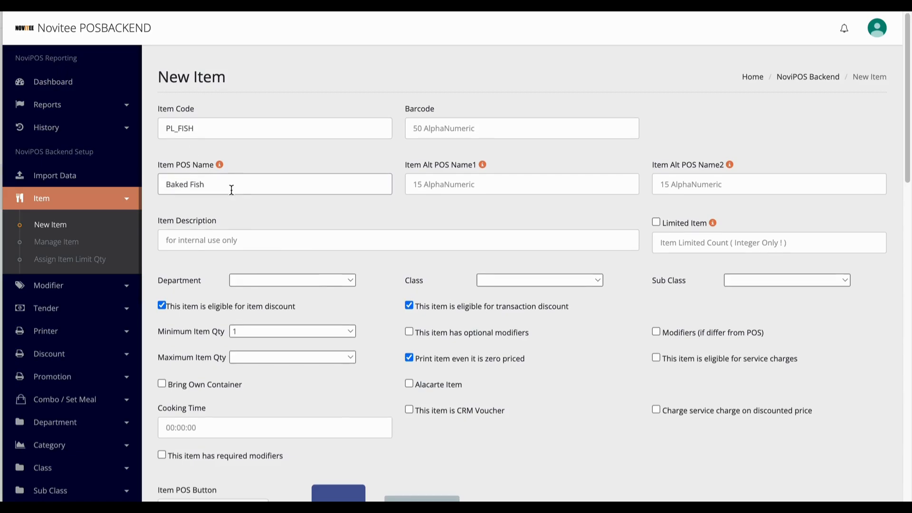
left_click(322, 281)
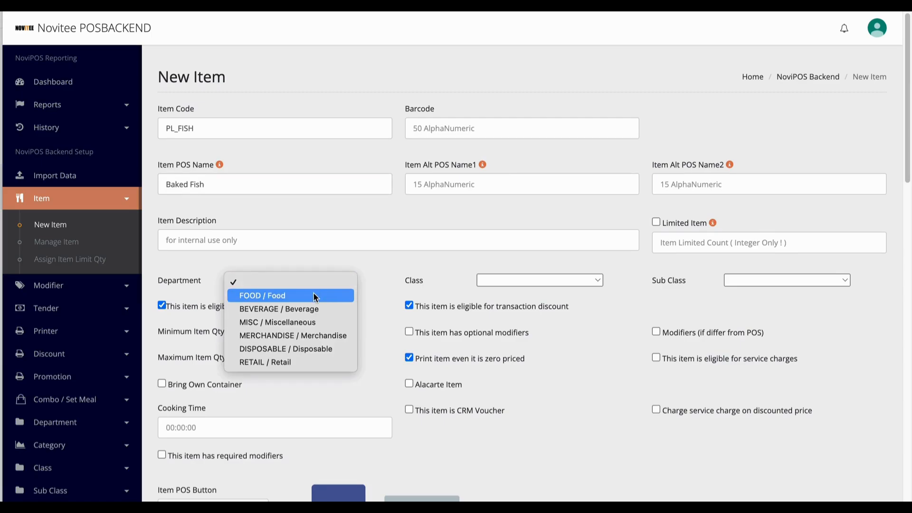
left_click(314, 295)
scroll(316, 294, "down", 1)
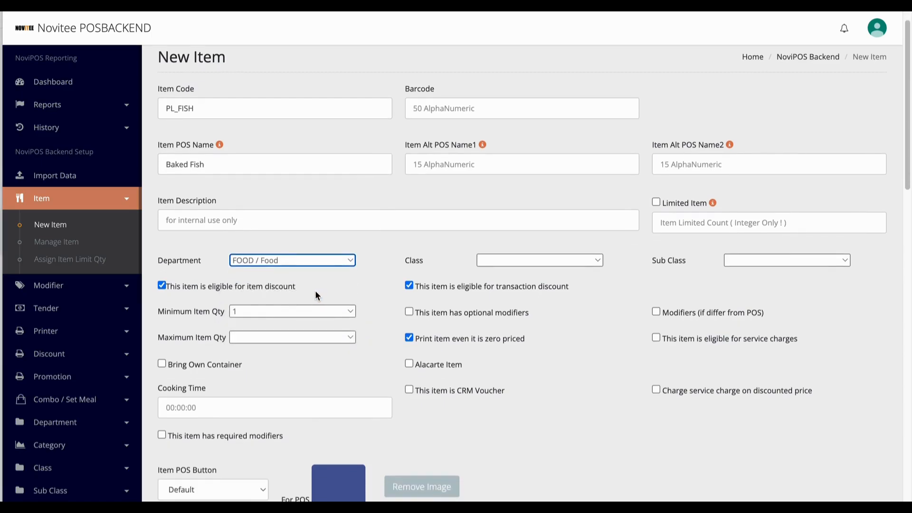
Open the Manage Item page separately and search the existing item codes for "fish".
right_click(58, 242)
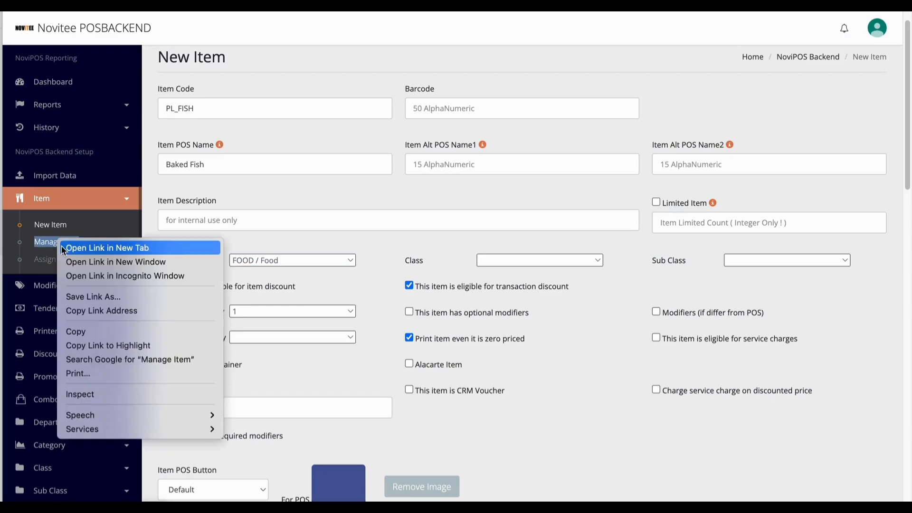
left_click(89, 250)
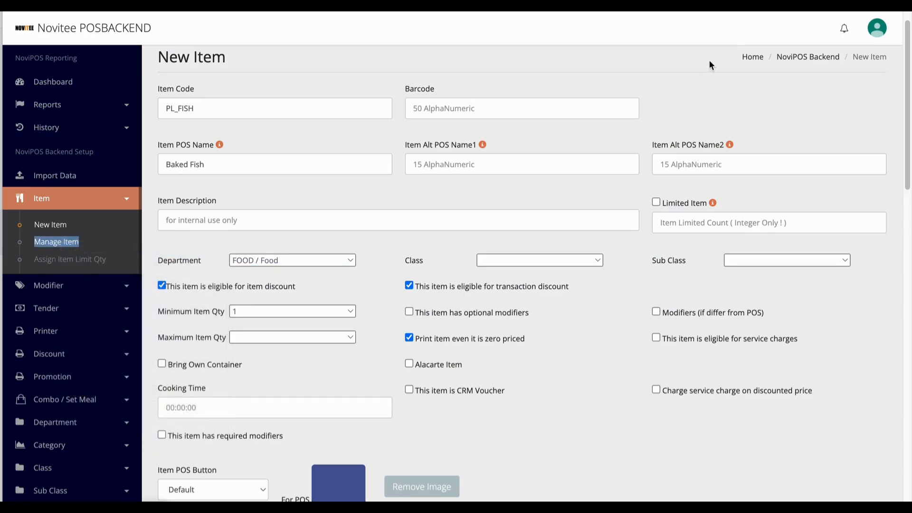
key("ctrl+Tab")
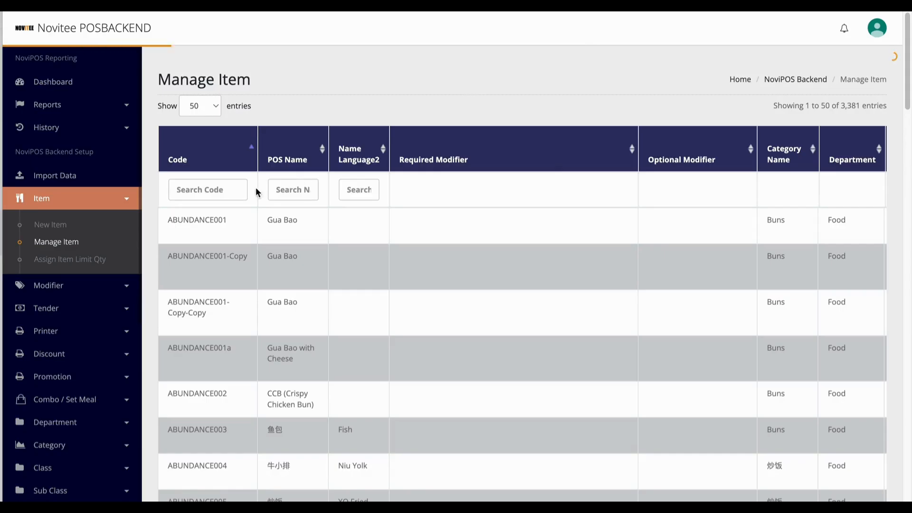
left_click(215, 192)
type("fish")
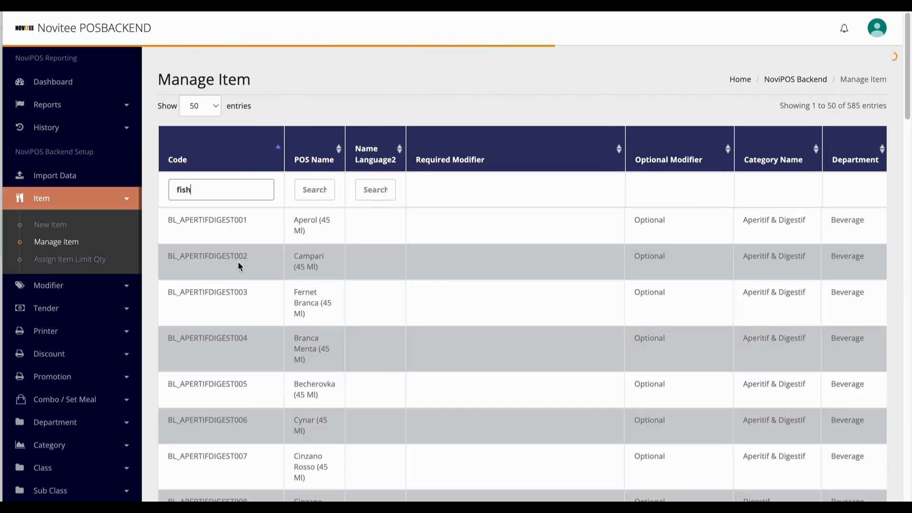
left_click(221, 194)
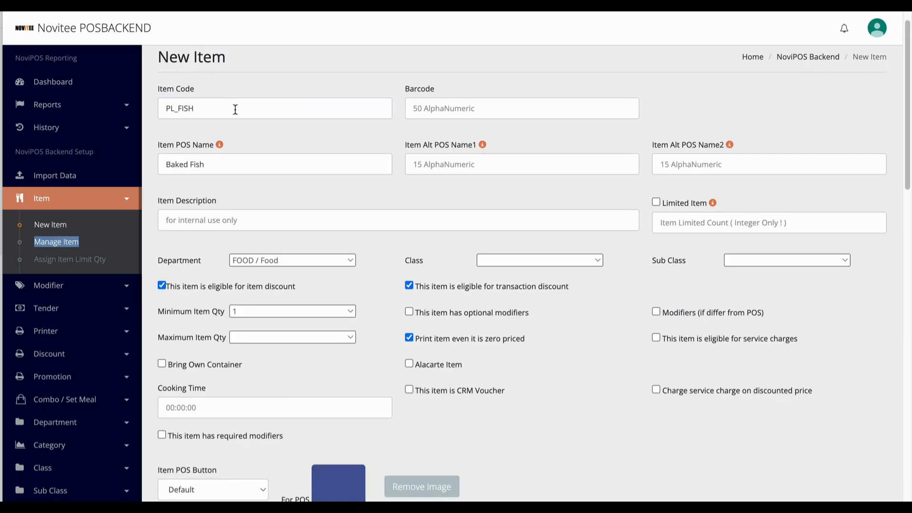
Return to the new item form and complete the item code as PL_FISH004.
left_click_drag(235, 109, 109, 115)
left_click(225, 112)
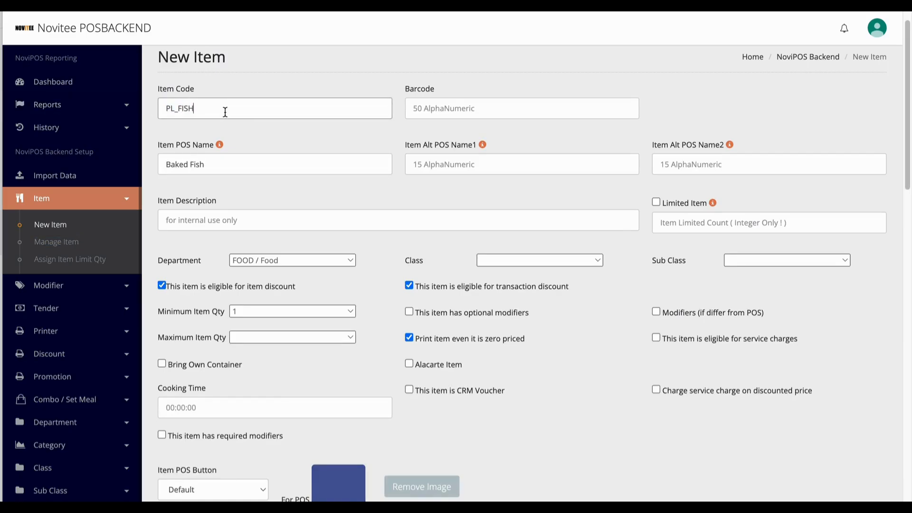
type("001")
scroll(221, 250, "down", 1)
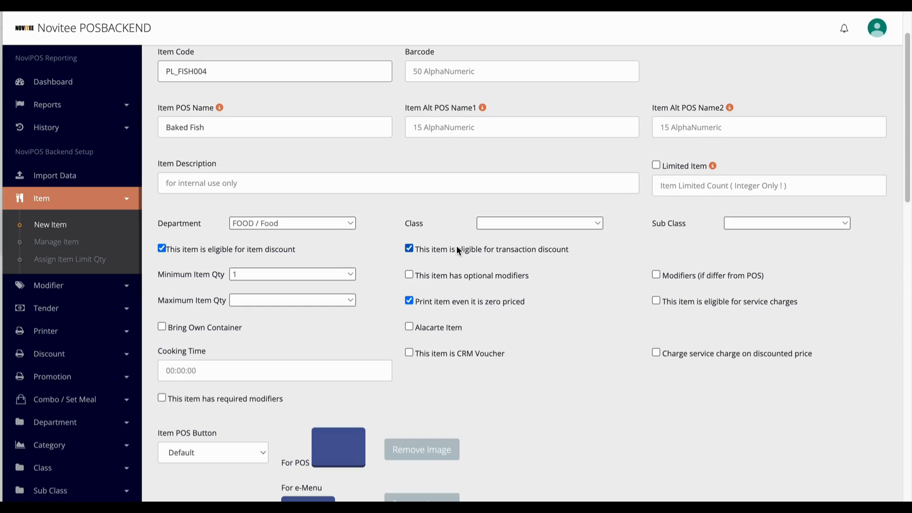
left_click(240, 249)
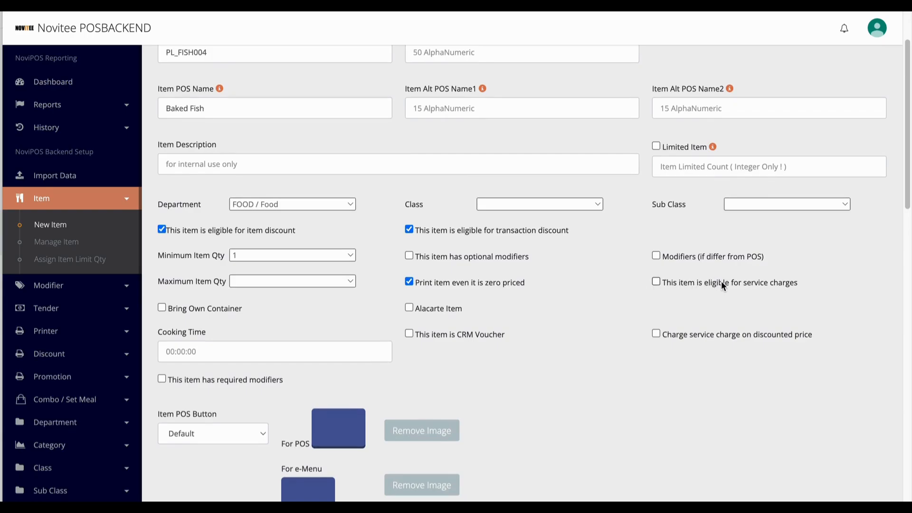
Enable required modifiers for the item and add Mod_Salad to the selected required modifier panels.
scroll(570, 283, "down", 1)
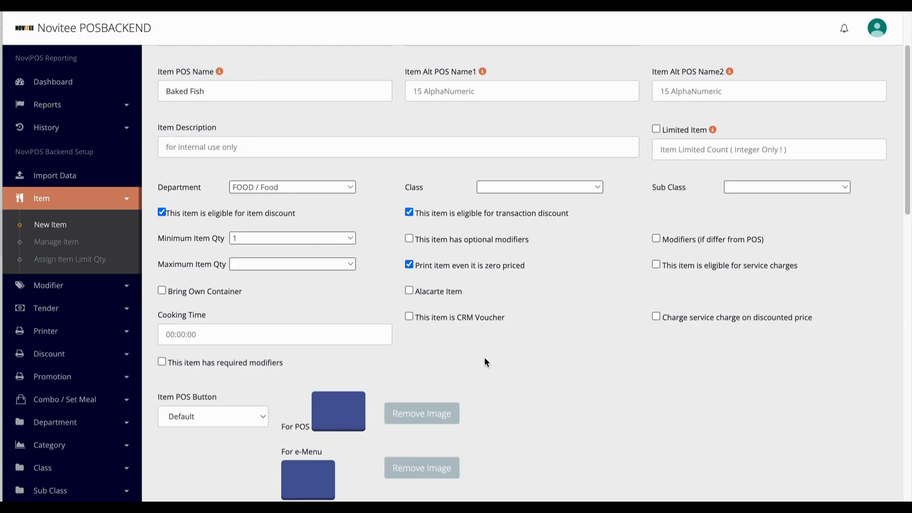
scroll(466, 292, "down", 2)
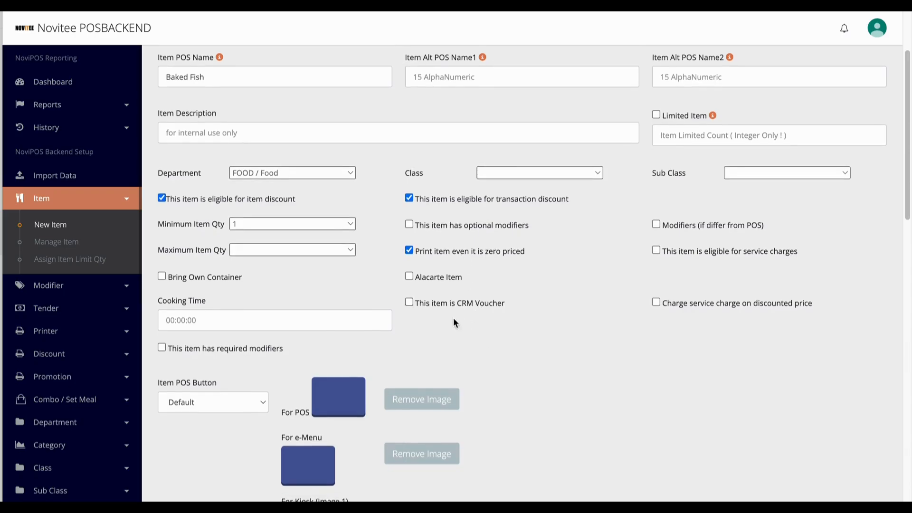
left_click(201, 285)
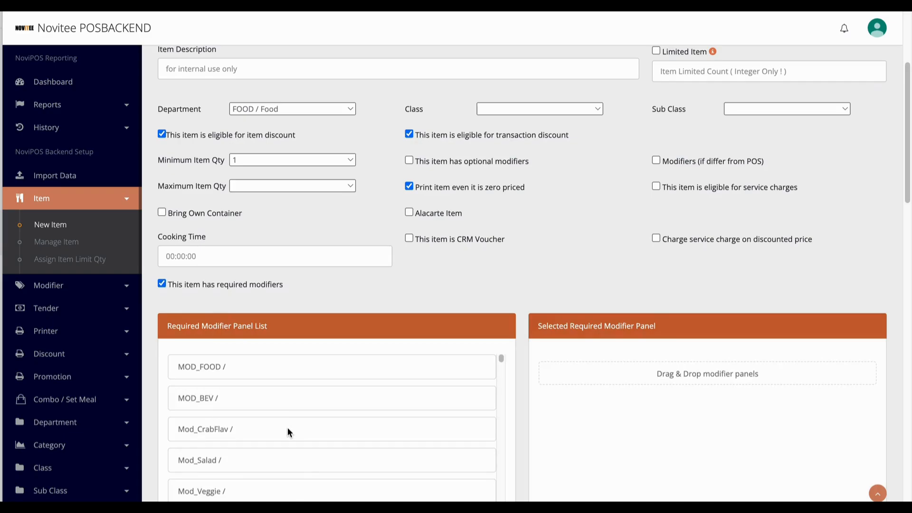
mouse_move(220, 369)
left_mouse_down()
mouse_move(305, 368)
mouse_move(227, 376)
left_mouse_up()
scroll(233, 430, "down", 1)
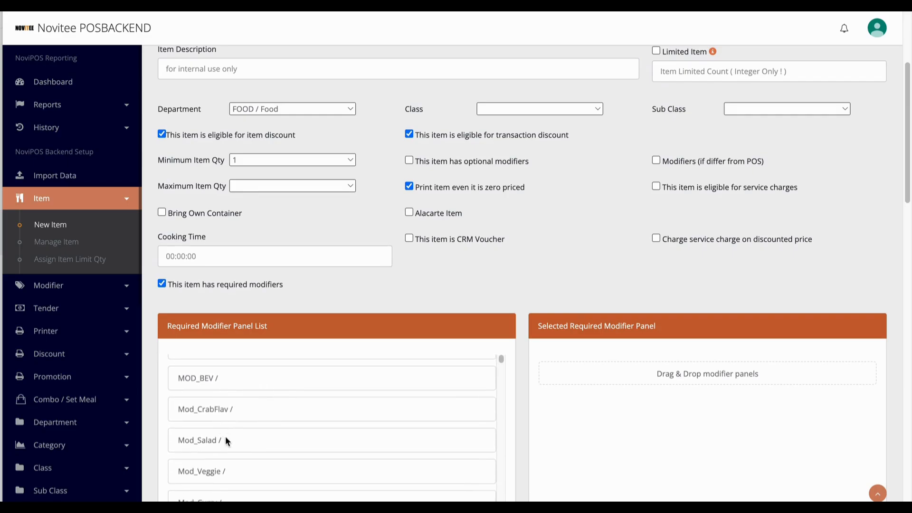
left_click_drag(225, 441, 629, 370)
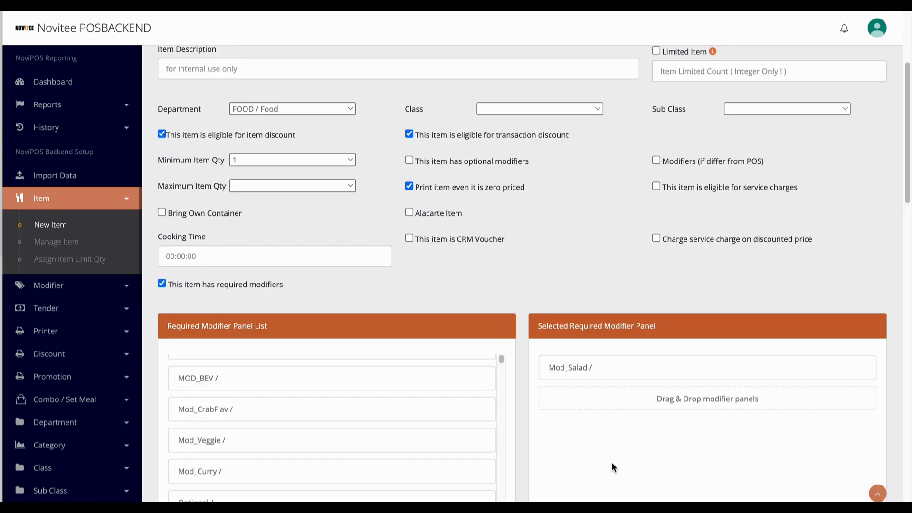
Remove Mod_Salad from the selected required modifiers and disable required modifiers for the item.
left_click_drag(572, 352, 208, 358)
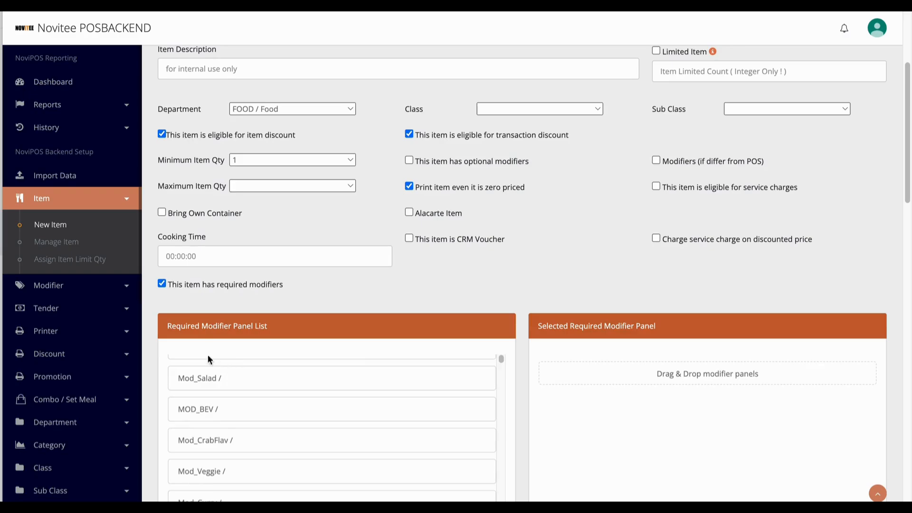
left_click(193, 283)
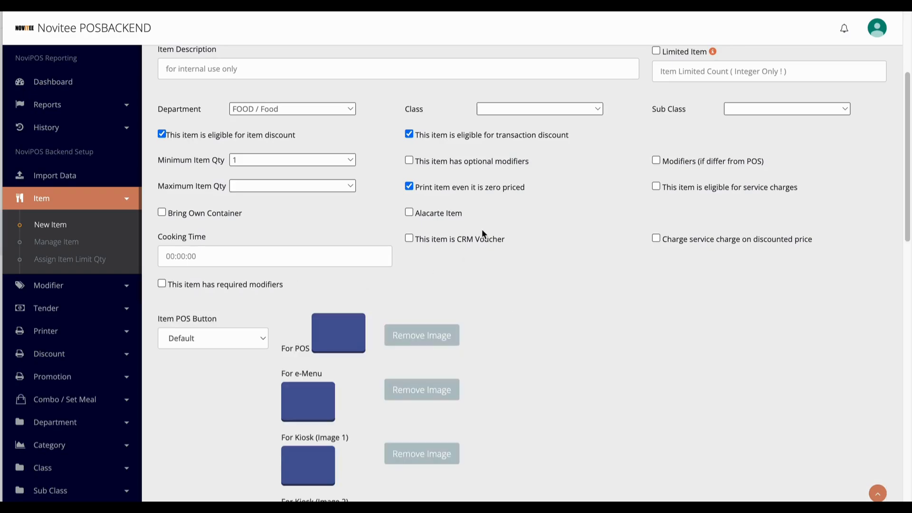
Try enabling optional modifiers for the item with the Mod_Snacks panel.
left_click(475, 163)
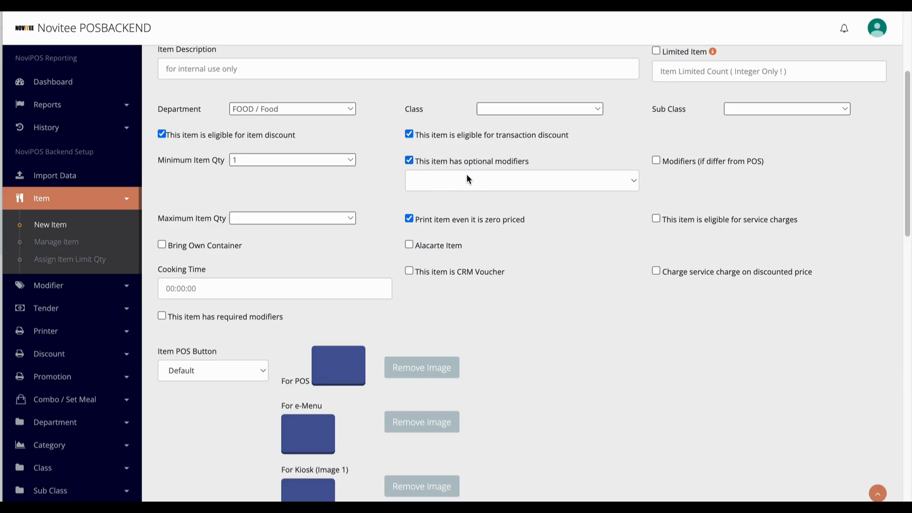
left_click(502, 183)
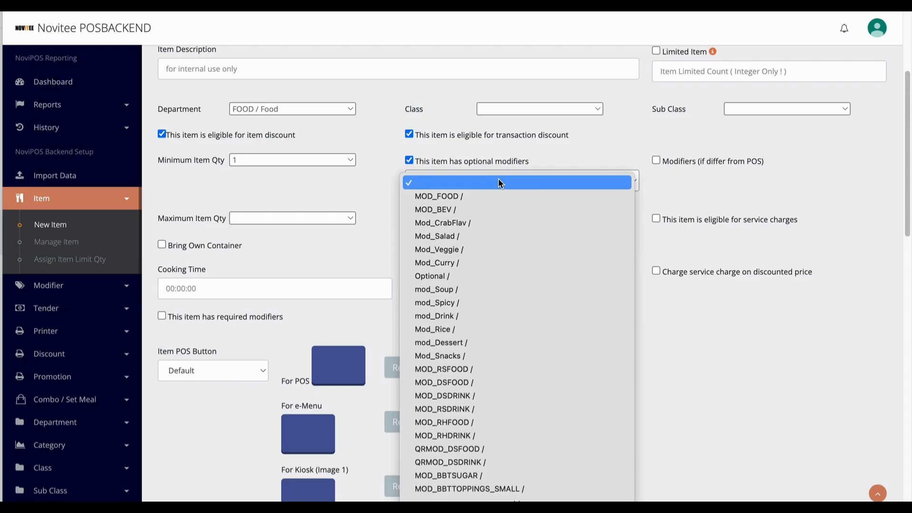
left_click(461, 357)
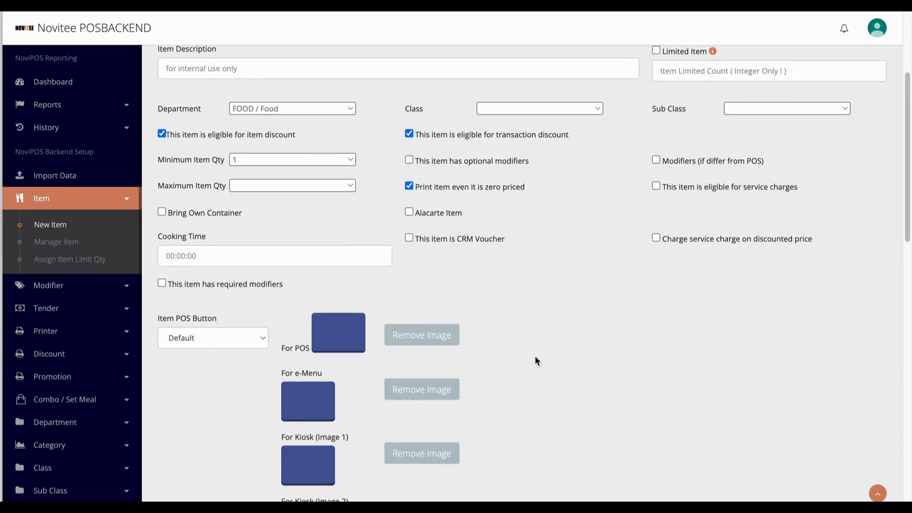
Set the fixed-price item's default selling price excluding tax to 12.00.
scroll(535, 355, "down", 1)
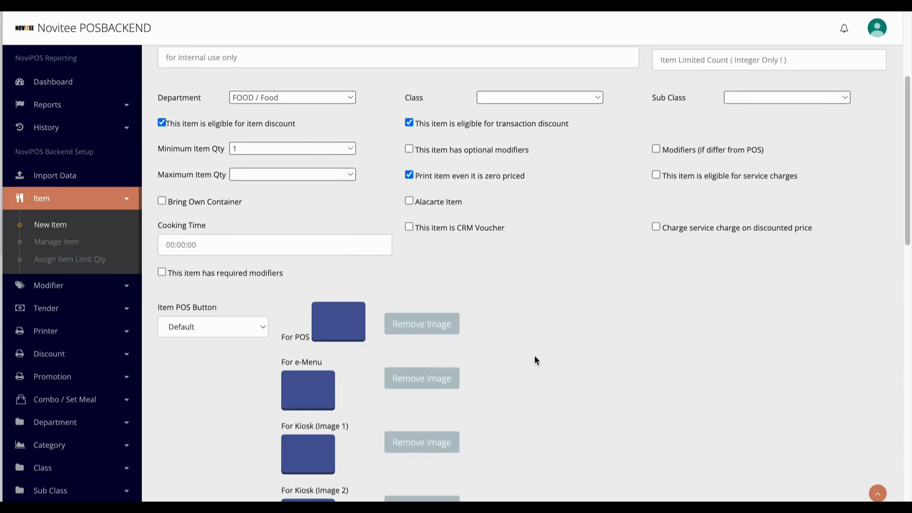
scroll(536, 359, "down", 4)
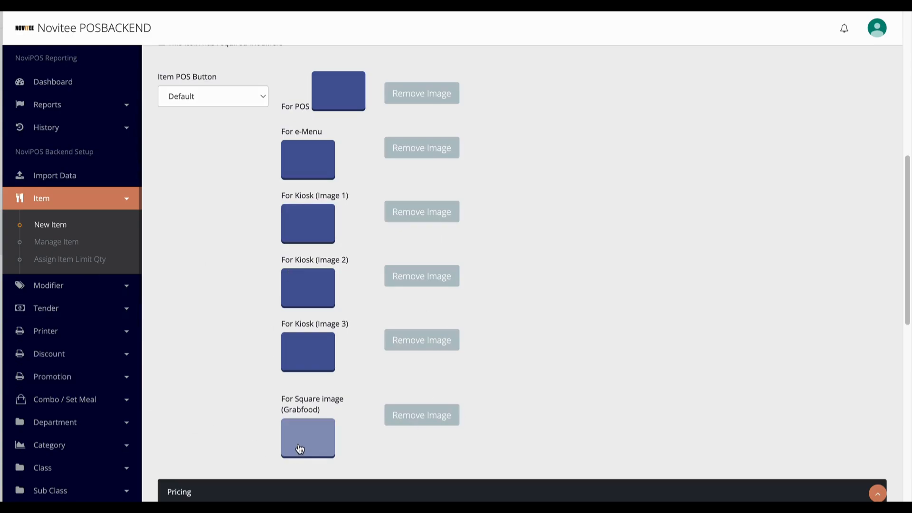
scroll(309, 327, "down", 3)
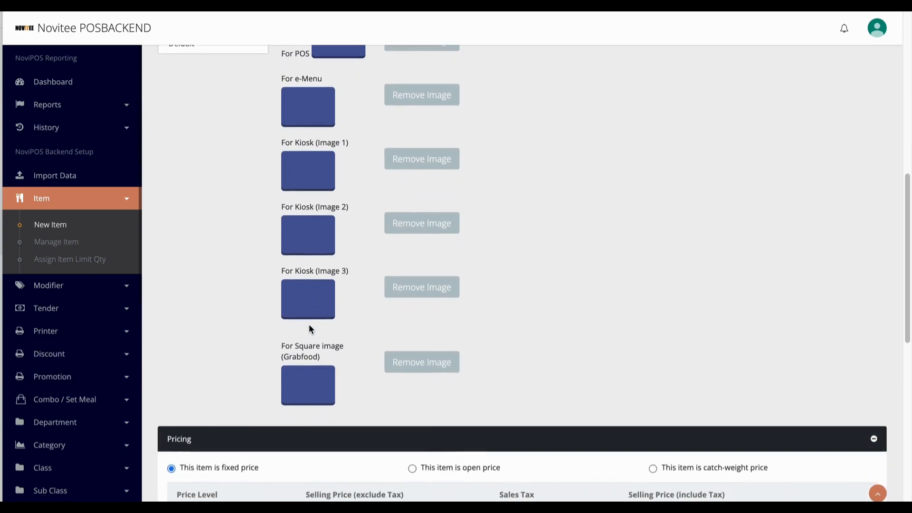
scroll(309, 328, "down", 1)
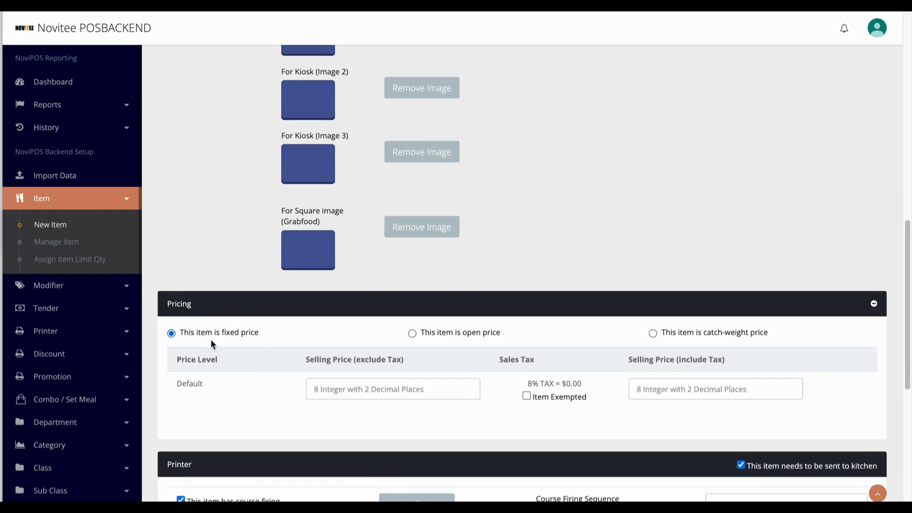
left_click(359, 389)
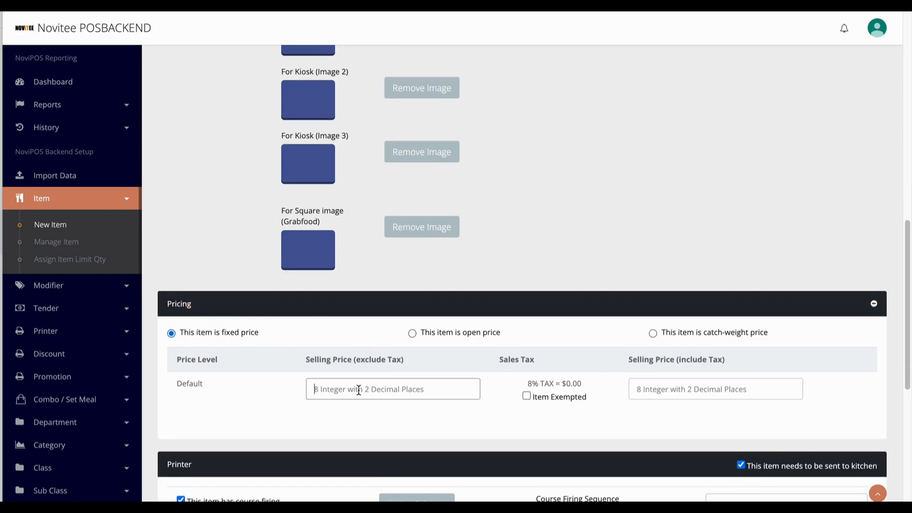
type("12.00")
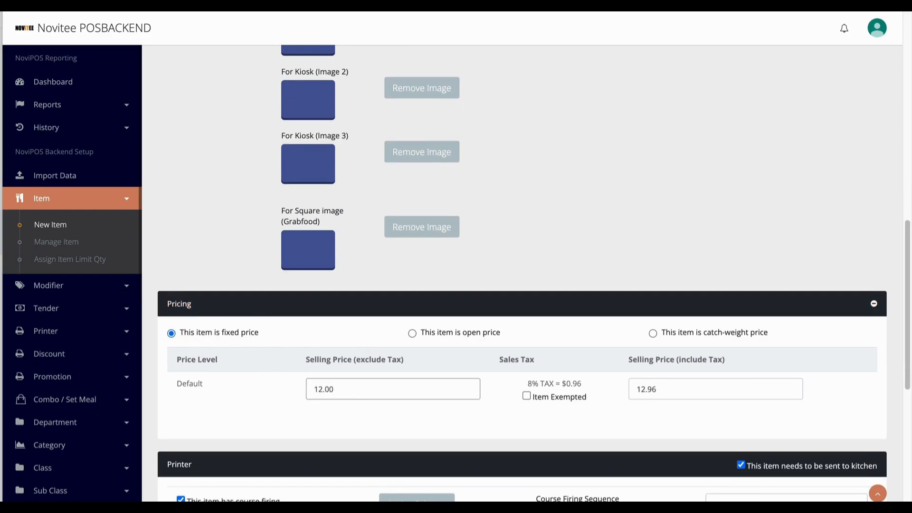
Try the open price and catch-weight price options, with KG as the weight unit, and return to fixed price.
left_click(451, 337)
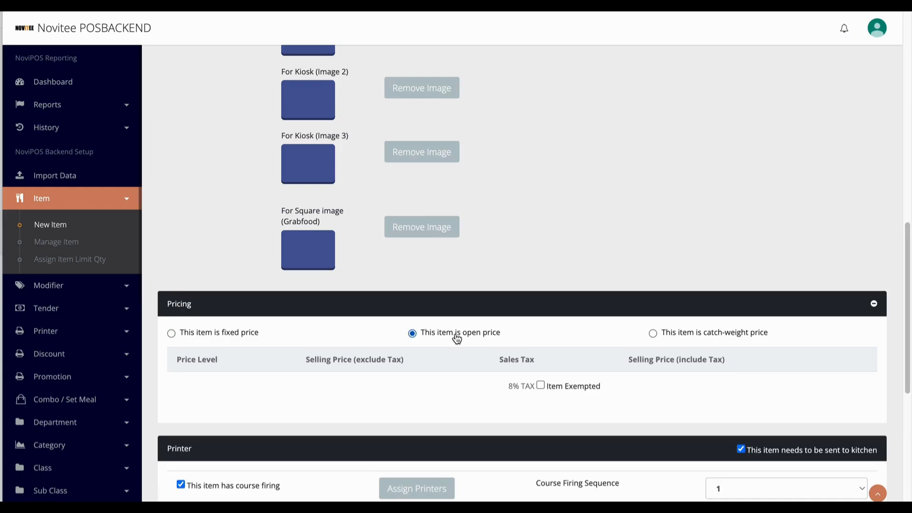
left_click(698, 339)
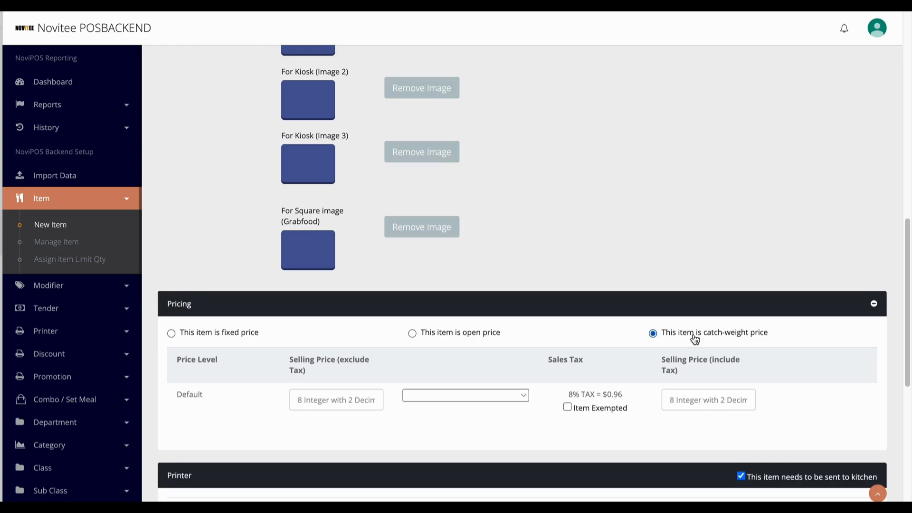
left_click(457, 396)
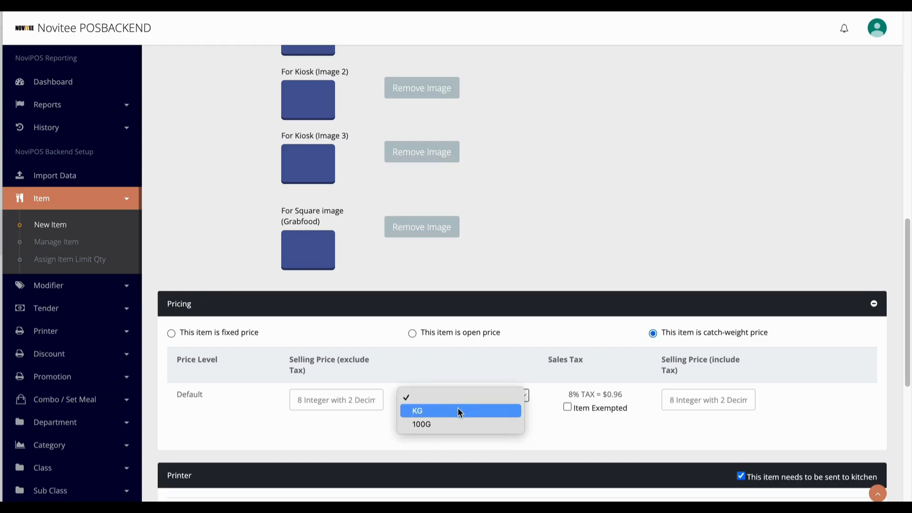
left_click(460, 412)
left_click(694, 403)
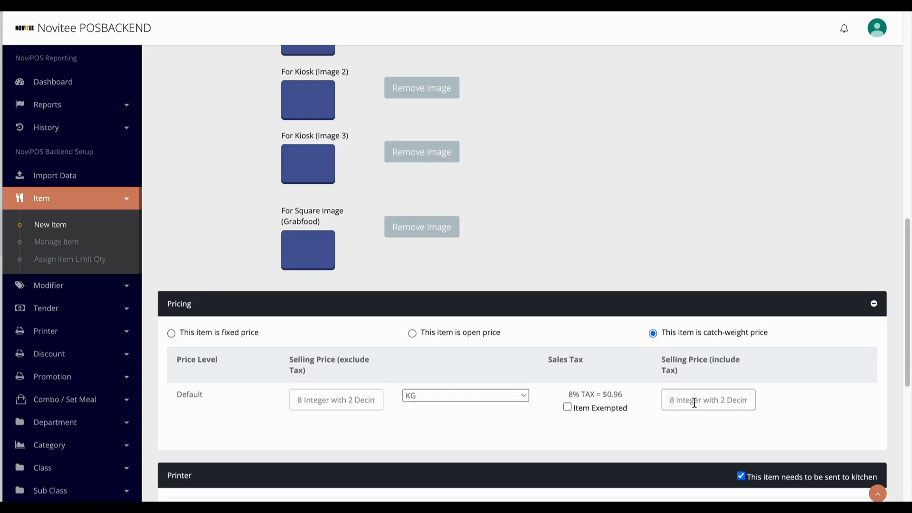
left_click(175, 333)
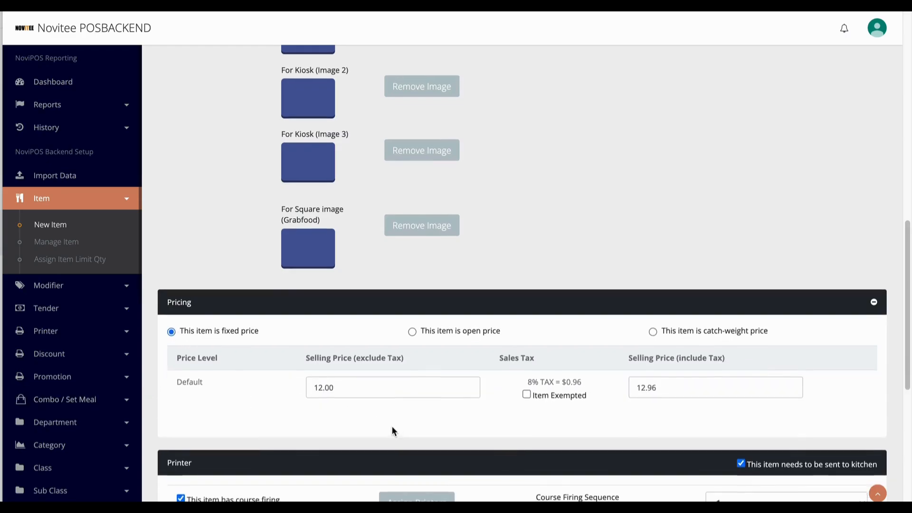
Check the course firing sequence choices in the printer settings and the outlets assigned to the item.
scroll(352, 377, "down", 3)
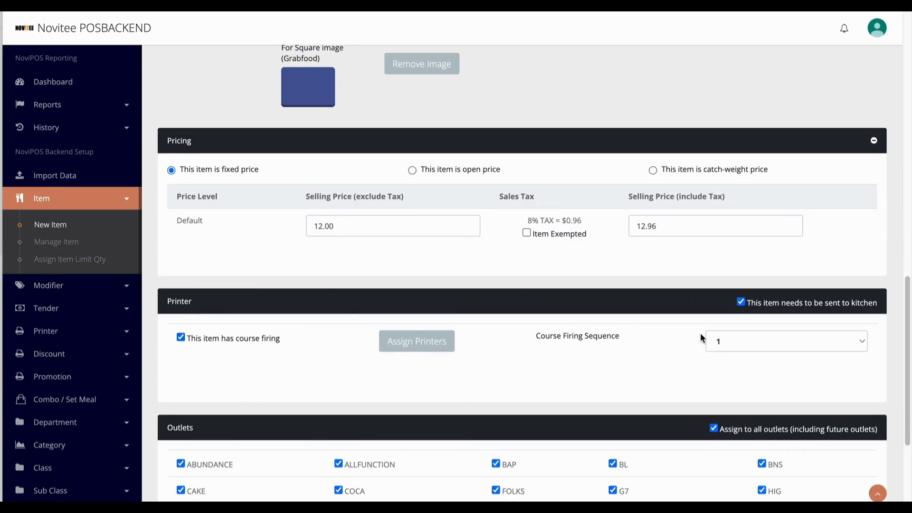
left_click(766, 345)
left_click(760, 342)
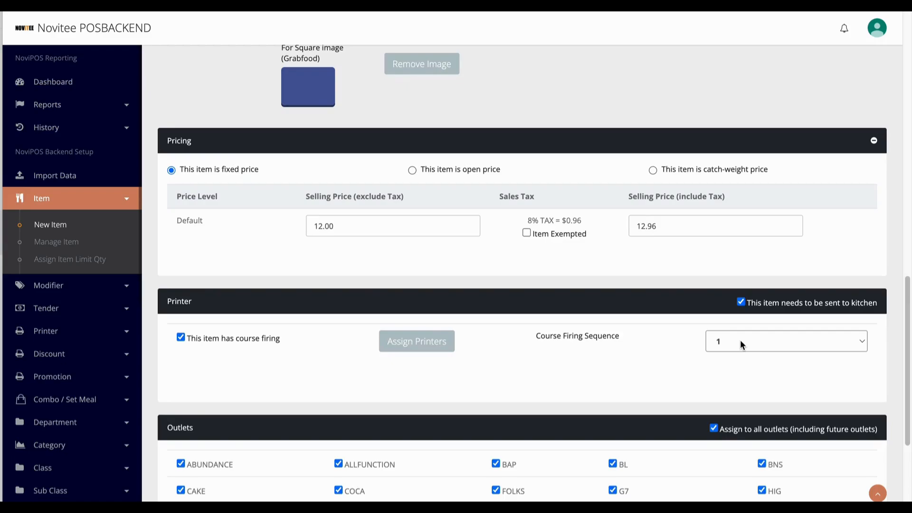
scroll(740, 340, "down", 2)
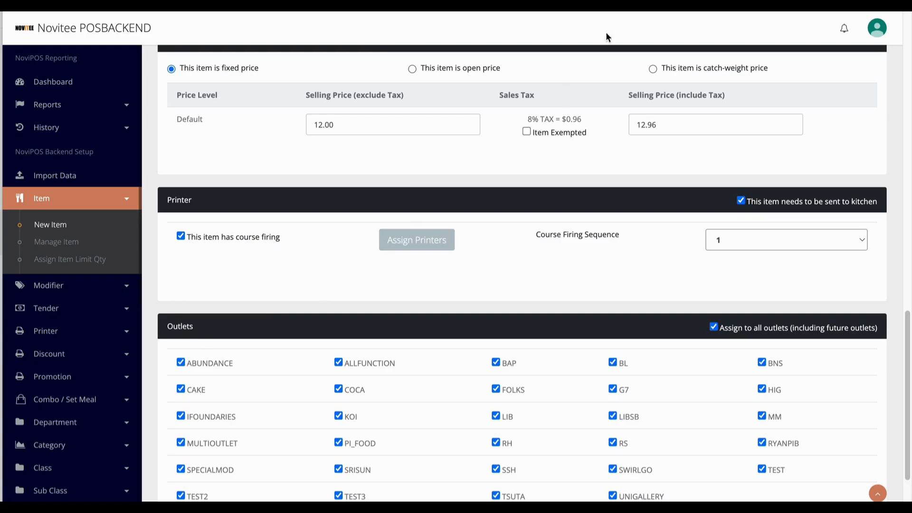
Save the new Baked Fish item with its printer and outlet settings.
scroll(833, 443, "down", 2)
left_click(871, 461)
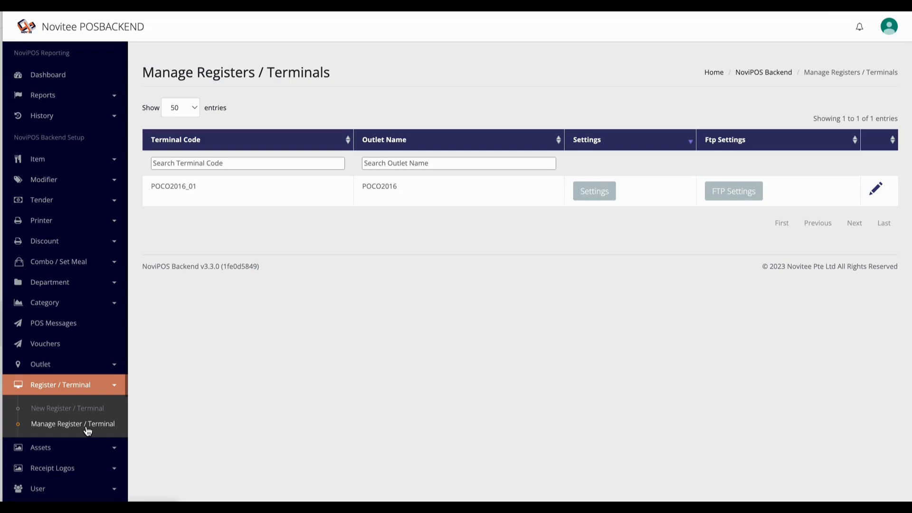
Open terminal POCO2016_01 for editing and add the FIRE DESSERTS item to its Main Course category.
left_click(876, 188)
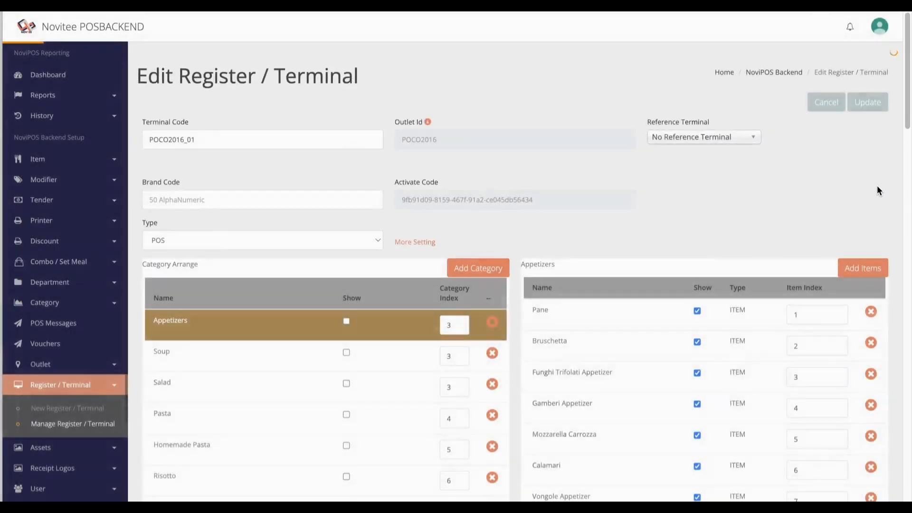
scroll(228, 358, "down", 4)
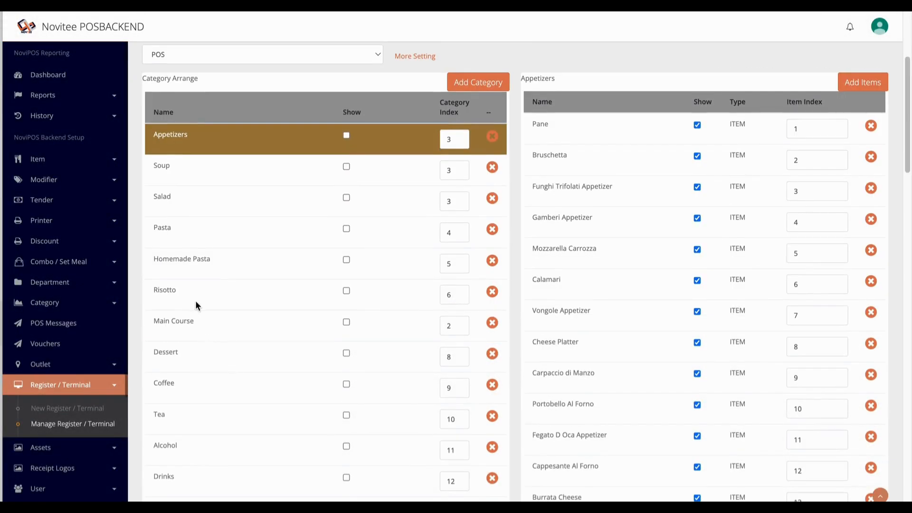
left_click(218, 324)
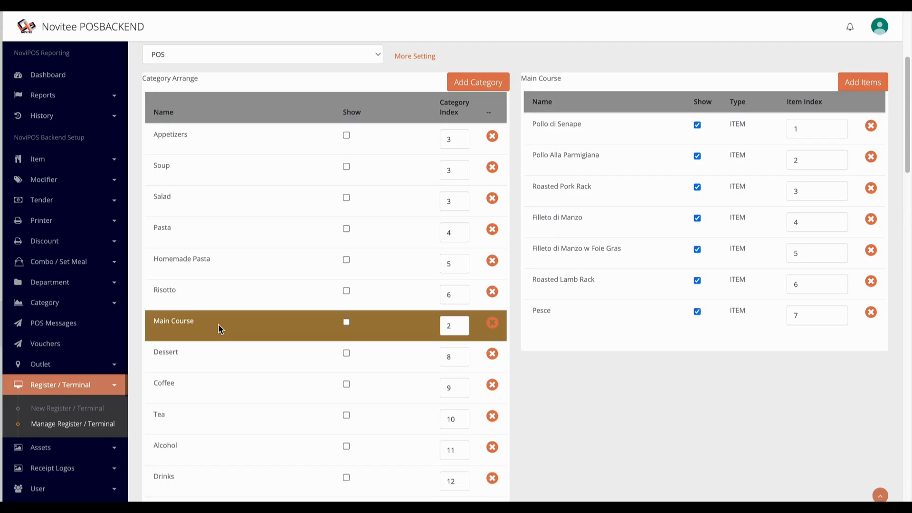
left_click(870, 87)
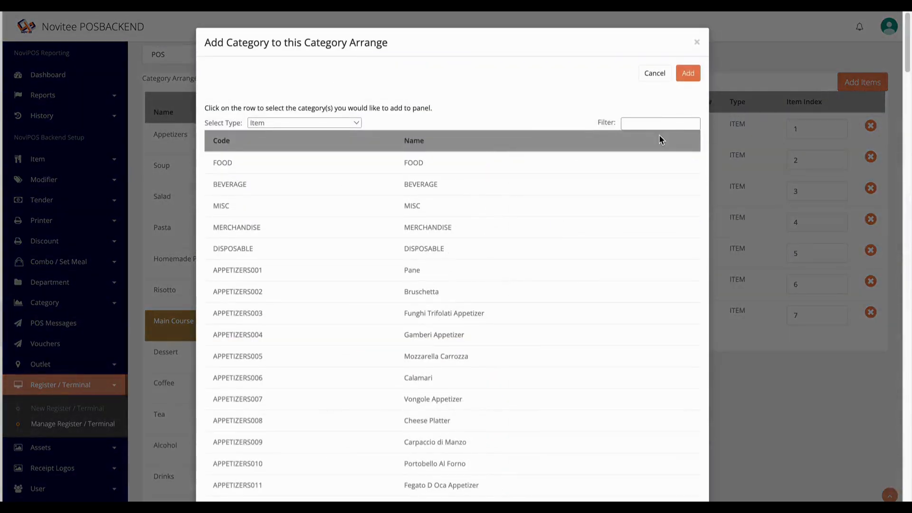
left_click(663, 123)
type("fi")
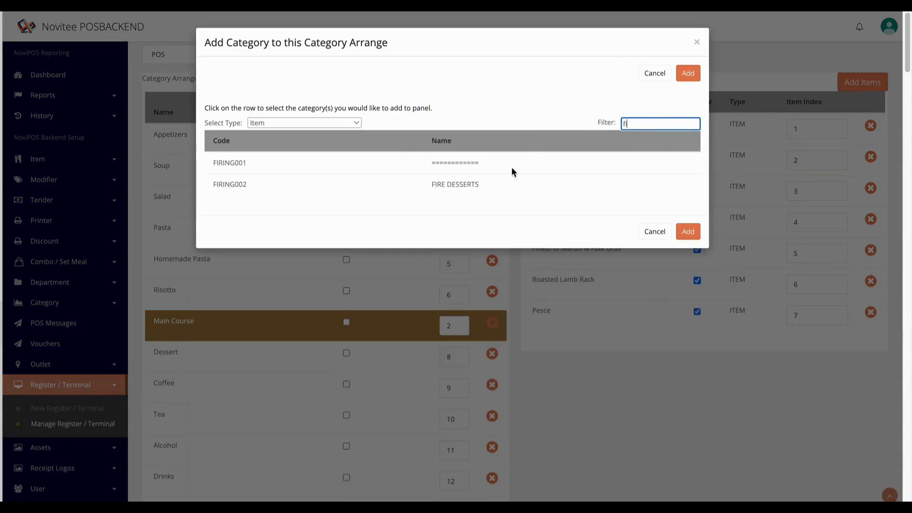
left_click(467, 186)
left_click(687, 232)
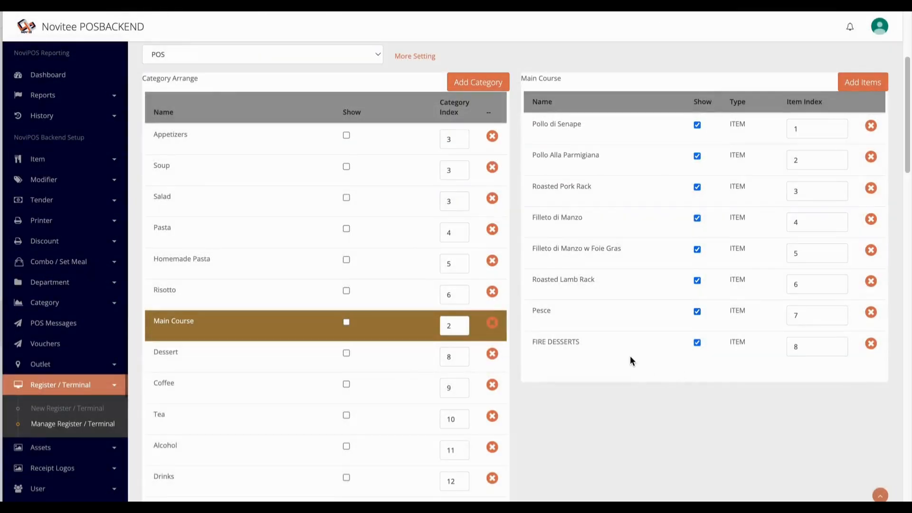
Update terminal POCO2016_01 to save its changed category and item arrangement.
scroll(708, 372, "down", 9)
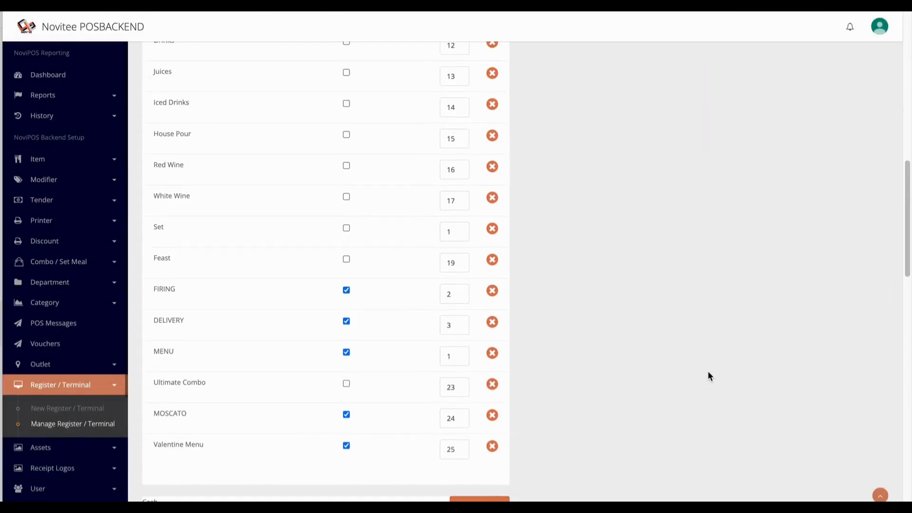
scroll(708, 371, "up", 5)
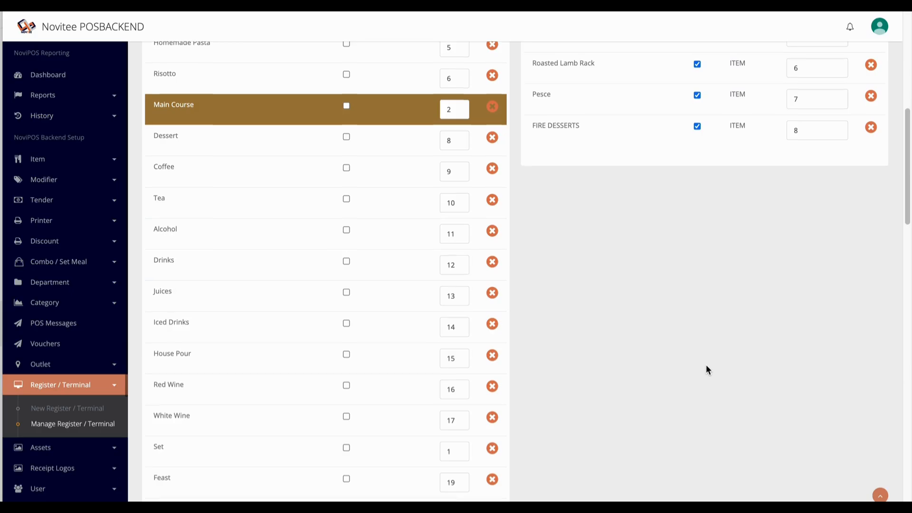
scroll(706, 364, "down", 10)
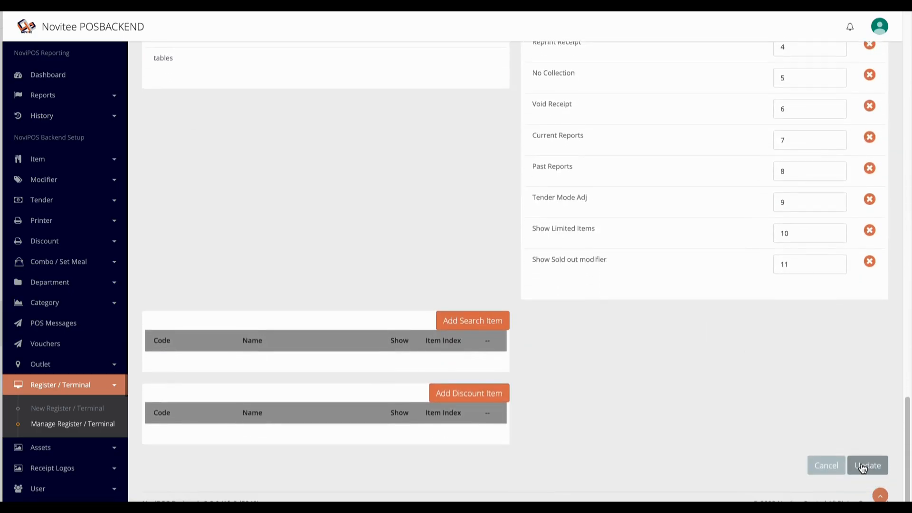